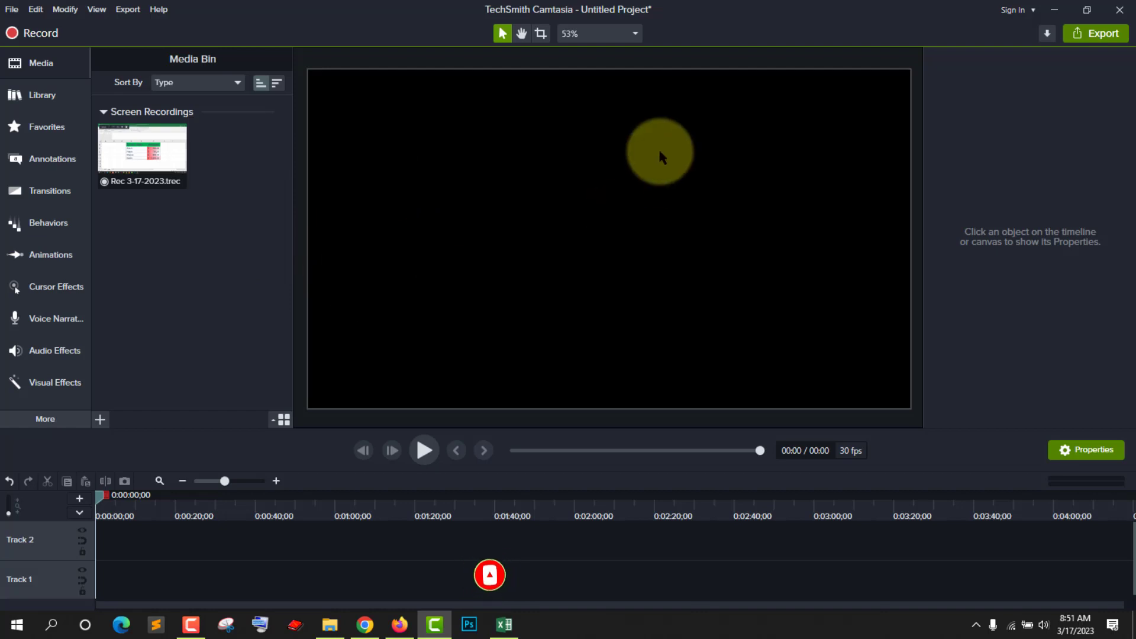
- Set the project's canvas to custom dimensions of 720 wide by 1280 high
left_click(618, 35)
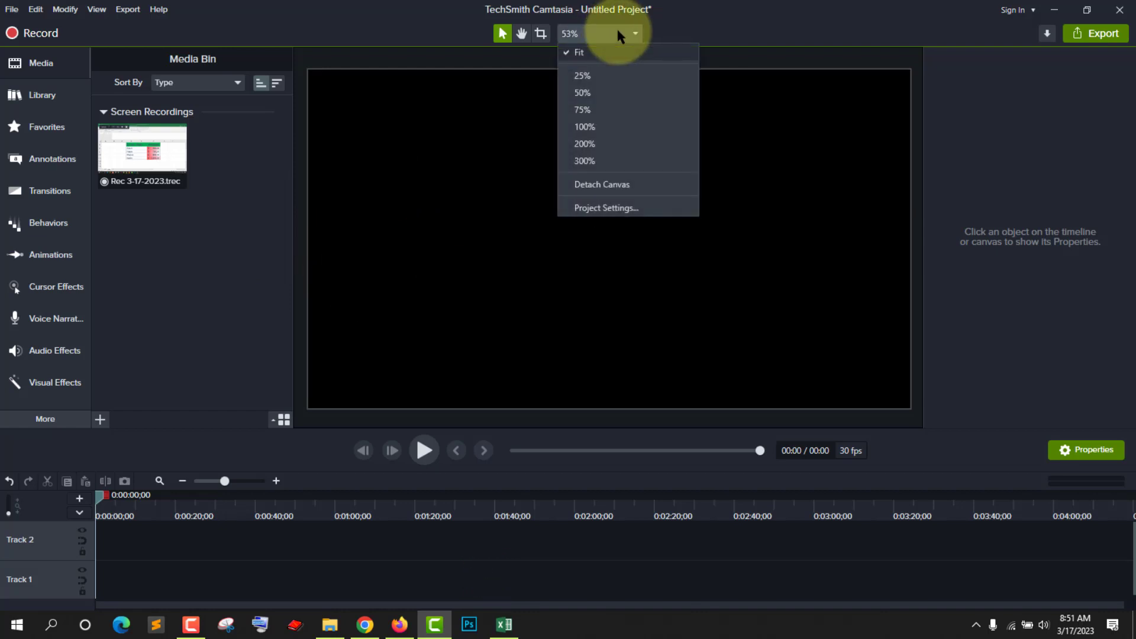
left_click(600, 209)
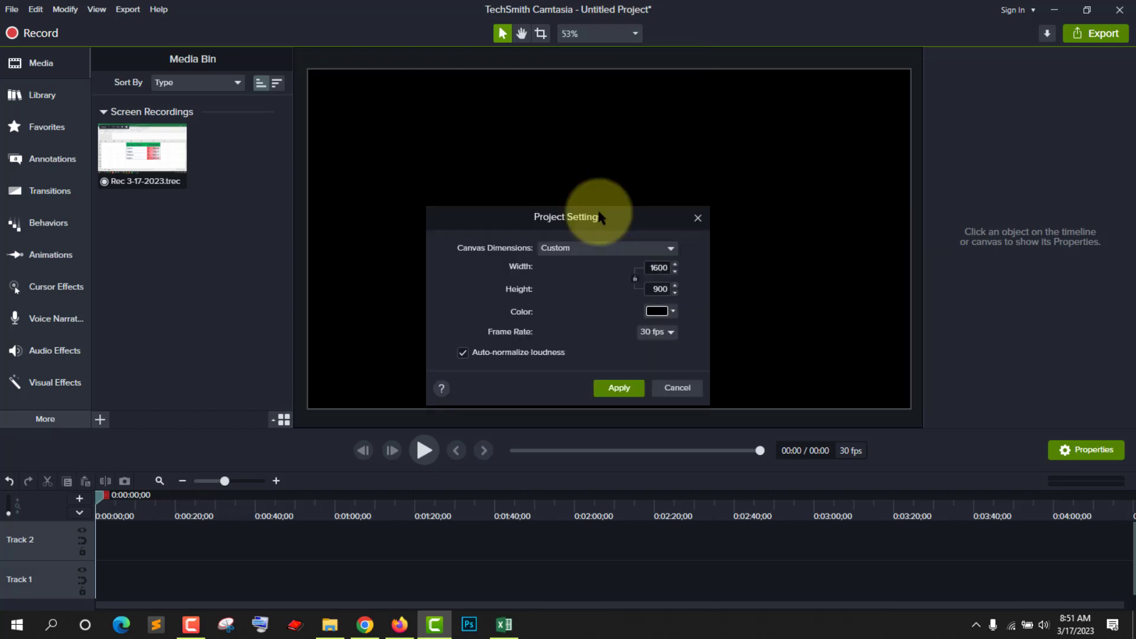
left_click(566, 249)
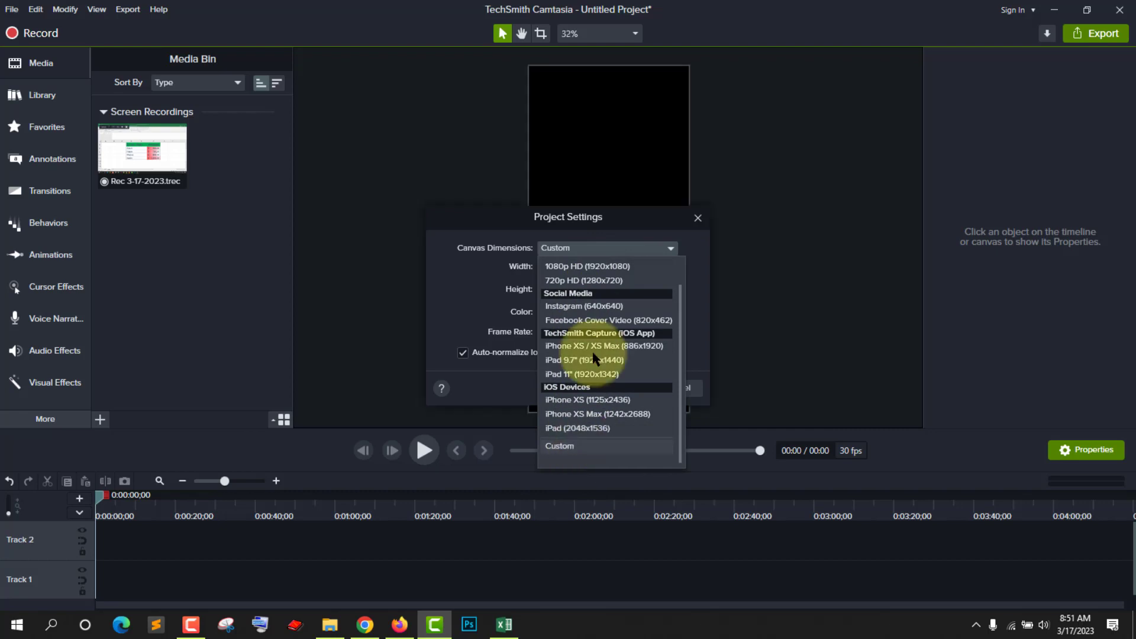
left_click(572, 445)
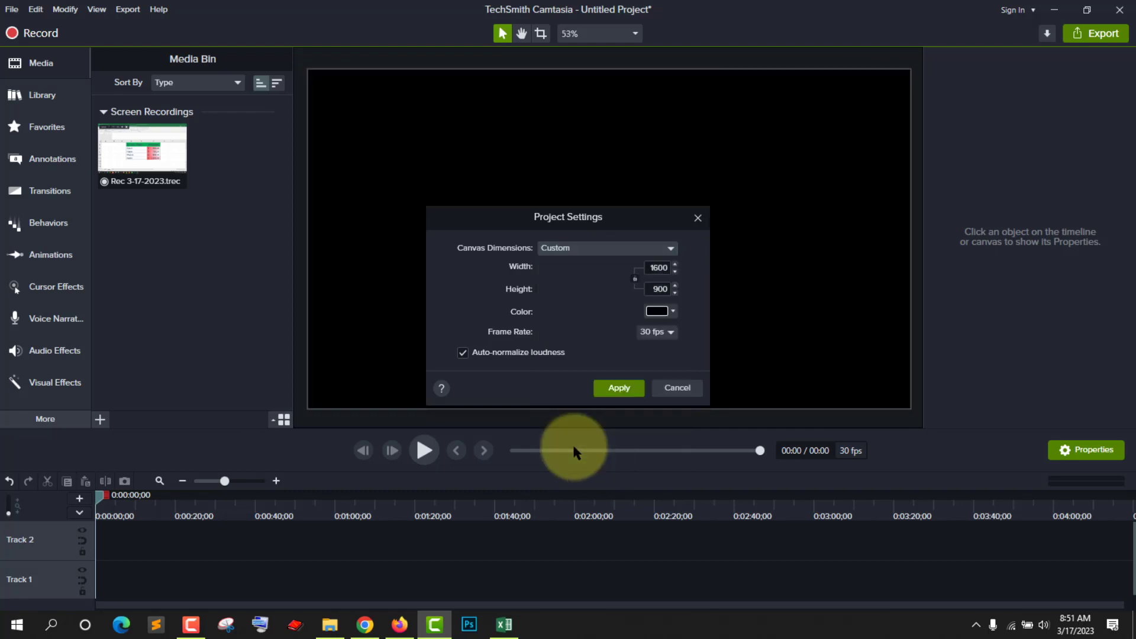
double_click(649, 270)
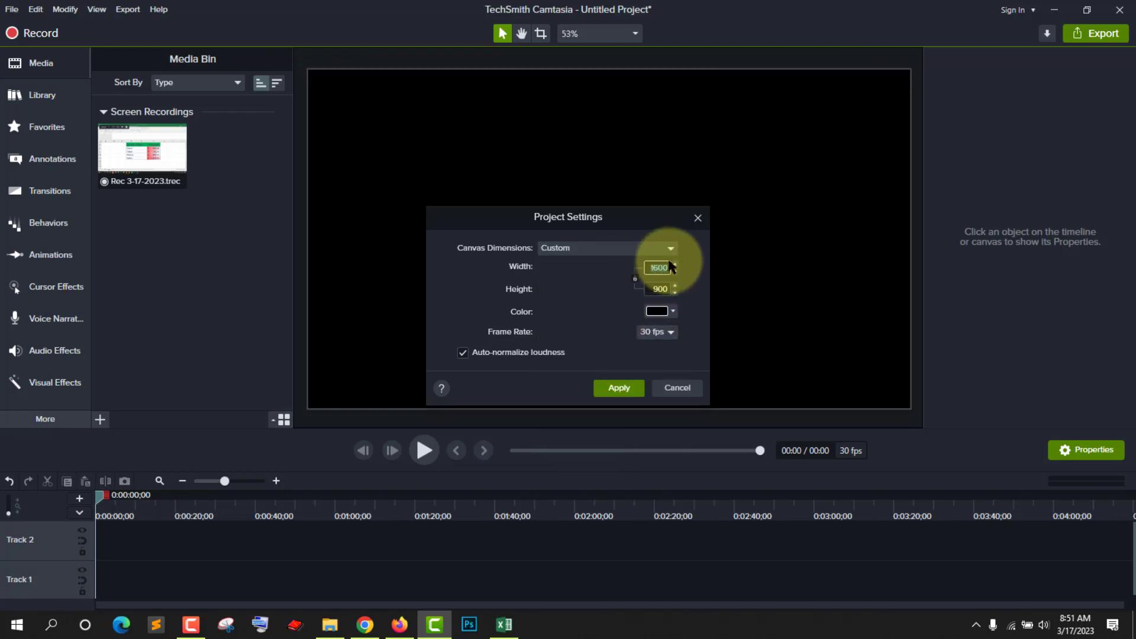
left_click(651, 288)
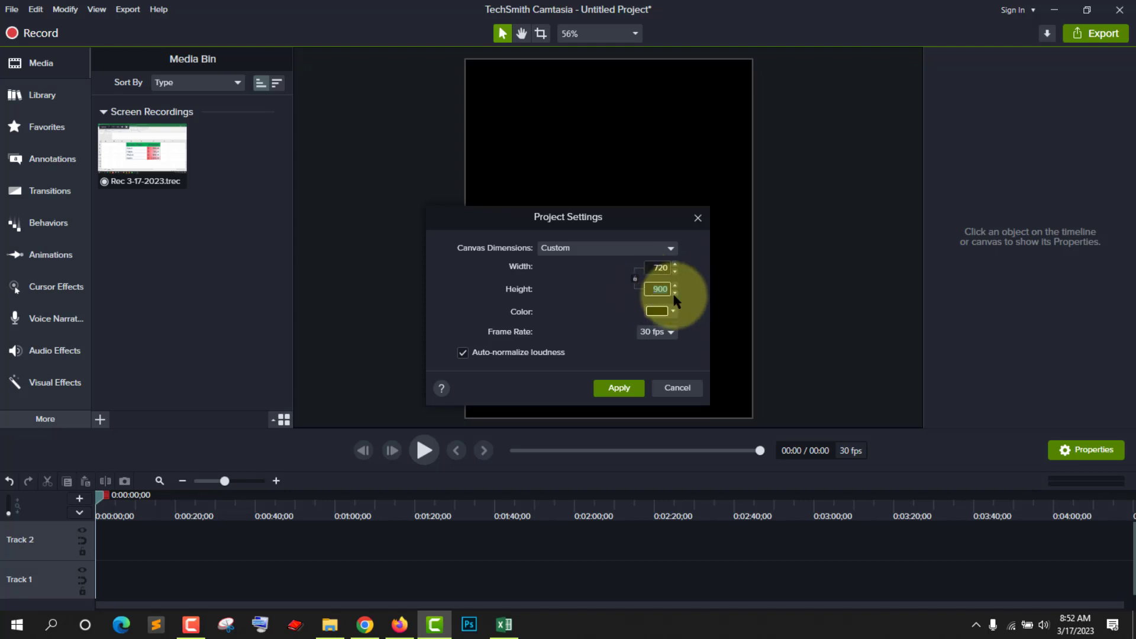
type("1280")
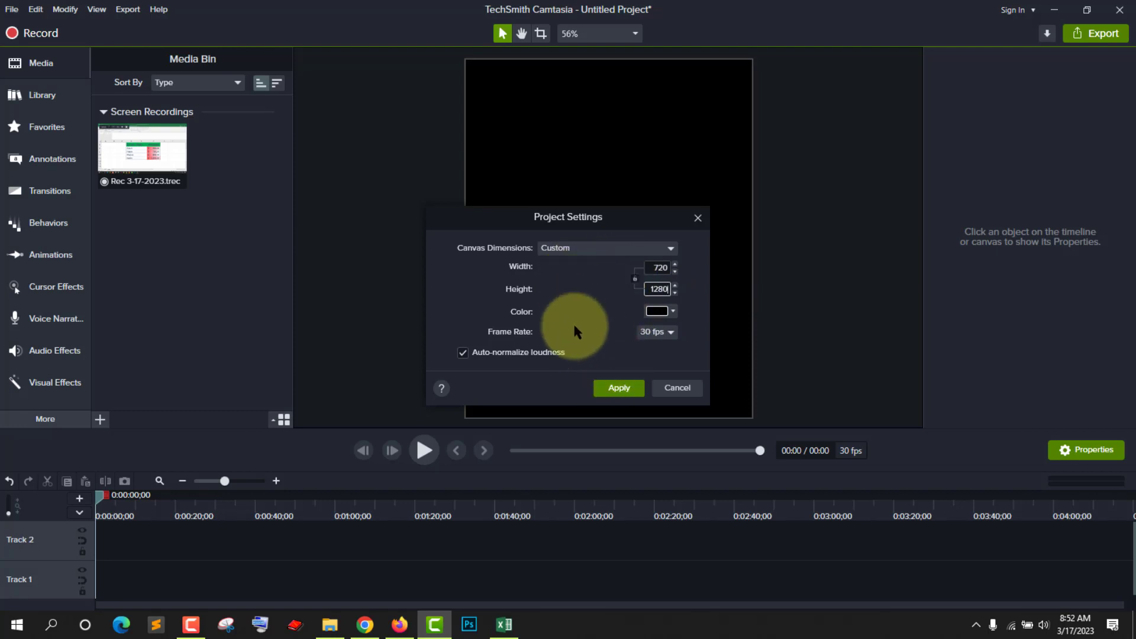
left_click(620, 387)
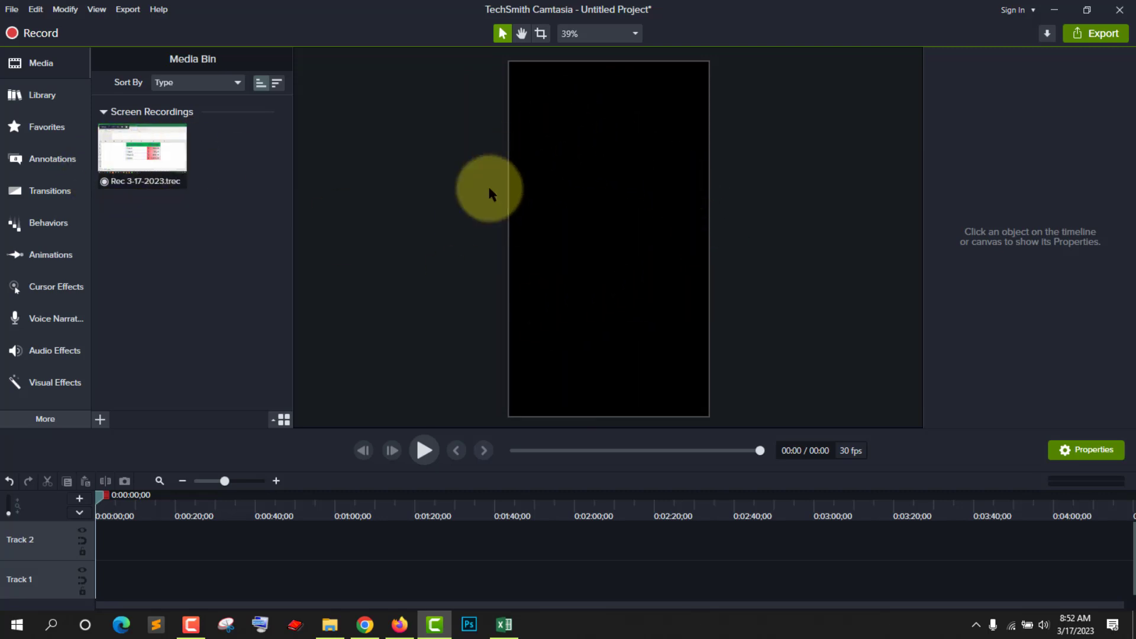
- Place the Rec 3-17-2023 screen recording on the canvas and enlarge it to about 142.7% scale
left_click_drag(140, 165, 603, 223)
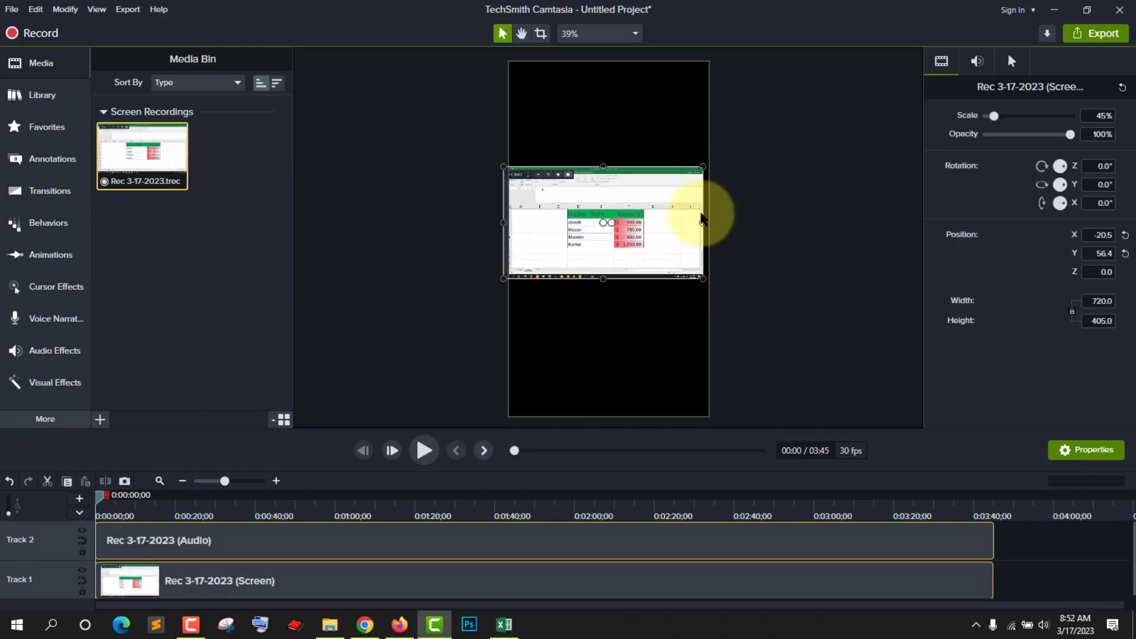
left_click_drag(704, 164, 733, 116)
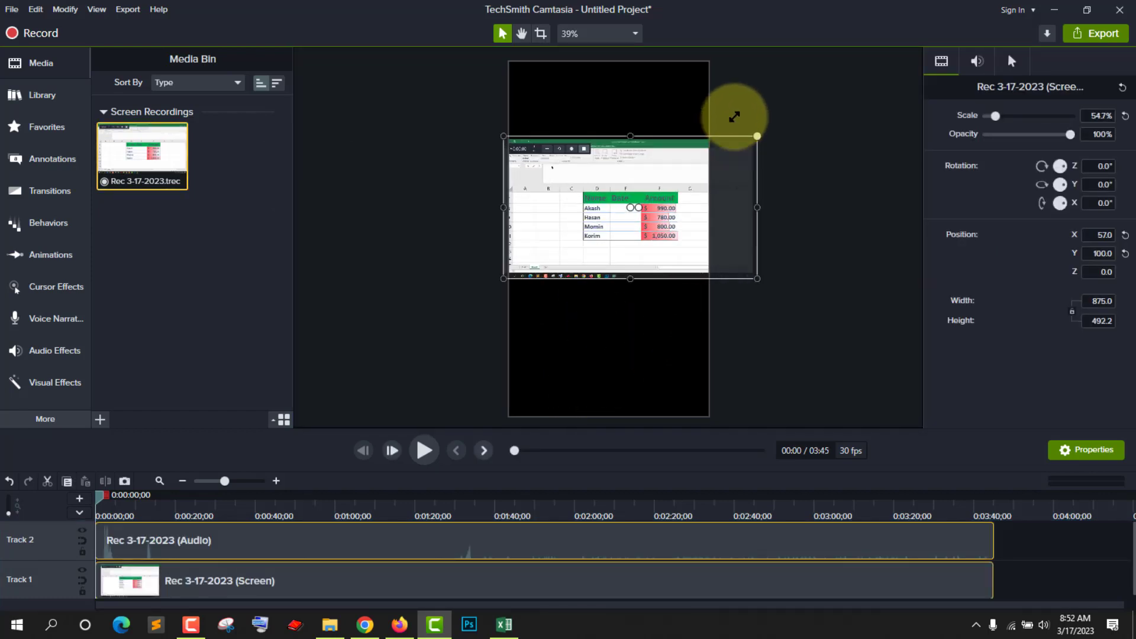
left_click_drag(624, 249, 611, 228)
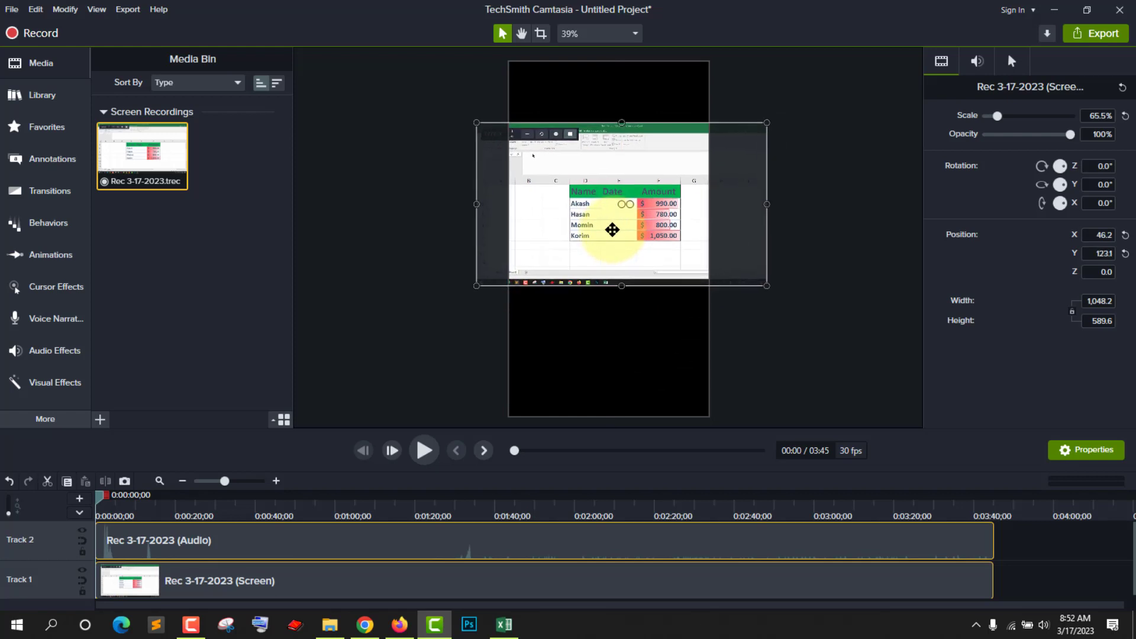
left_click_drag(609, 292, 595, 375)
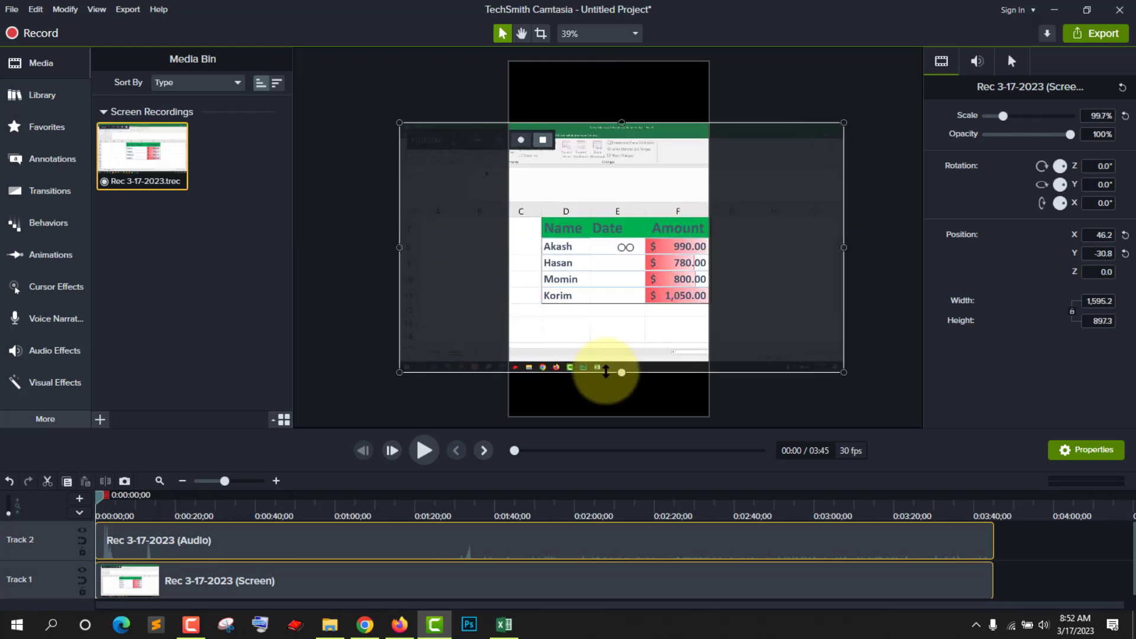
left_click_drag(634, 304, 612, 286)
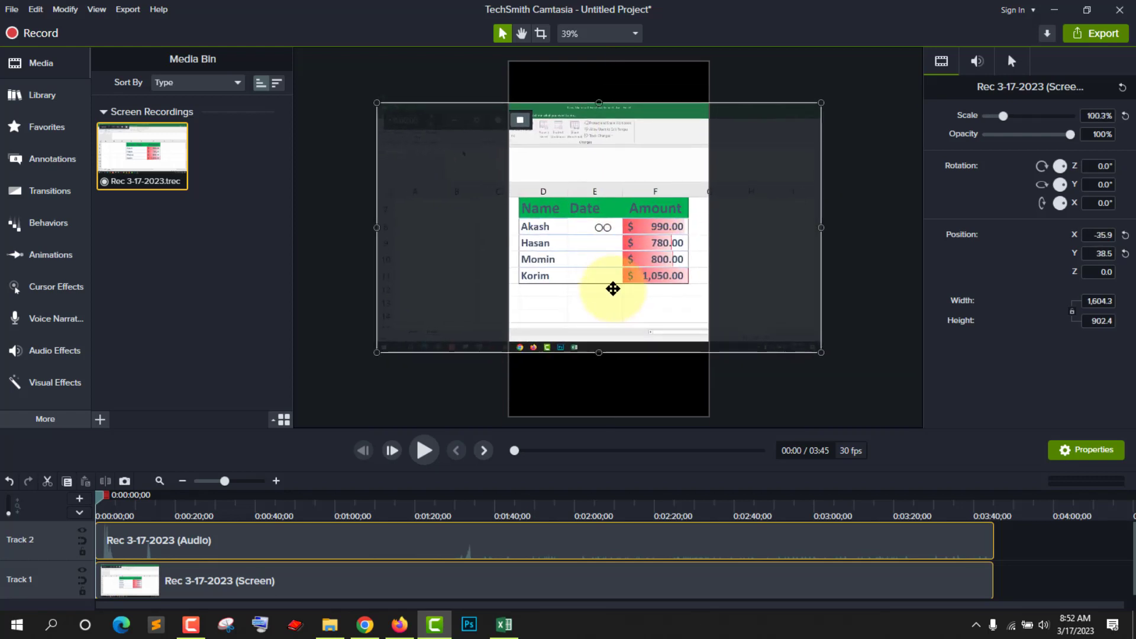
left_click_drag(600, 352, 598, 406)
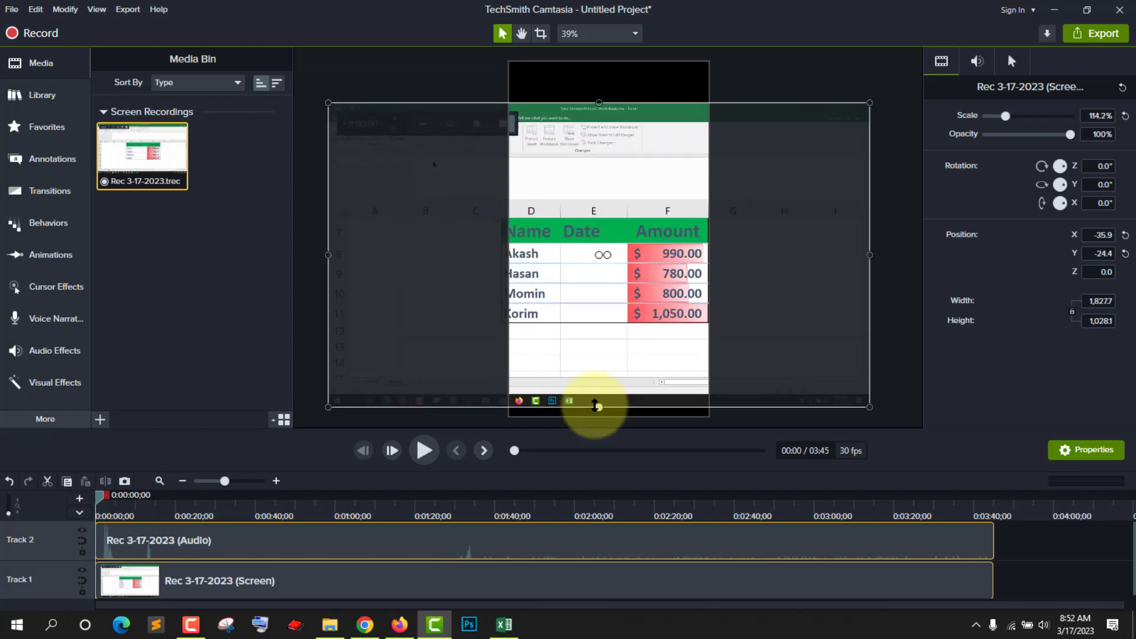
left_click_drag(597, 103, 599, 51)
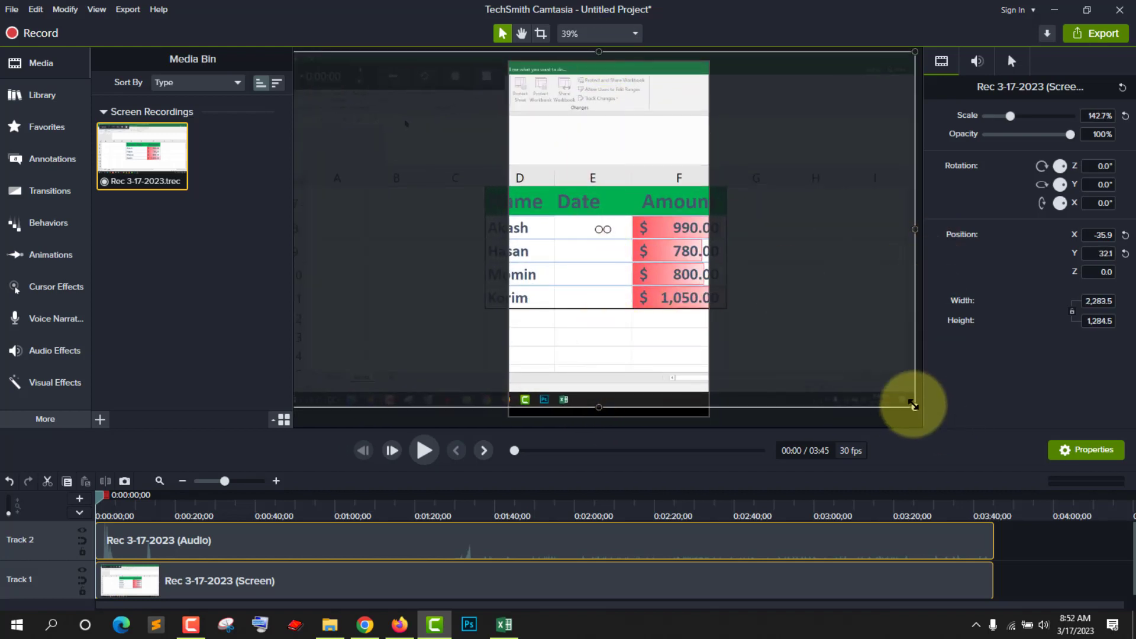
- Reduce the recording to about 113.7% scale and reposition it at about X -28, Y -37
left_click_drag(911, 403, 836, 362)
left_click_drag(359, 265, 456, 300)
left_click_drag(375, 93, 460, 140)
left_click_drag(663, 337, 589, 289)
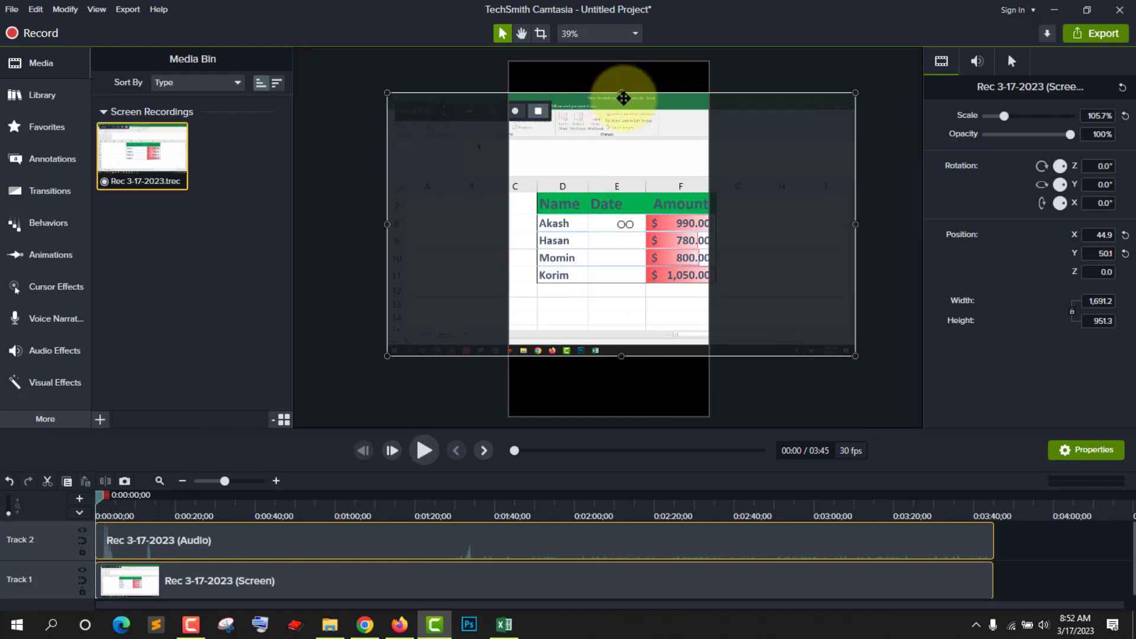
left_click_drag(624, 98, 610, 117)
mouse_move(610, 380)
left_mouse_down()
mouse_move(592, 387)
mouse_move(609, 396)
left_mouse_up()
left_click_drag(619, 312, 627, 312)
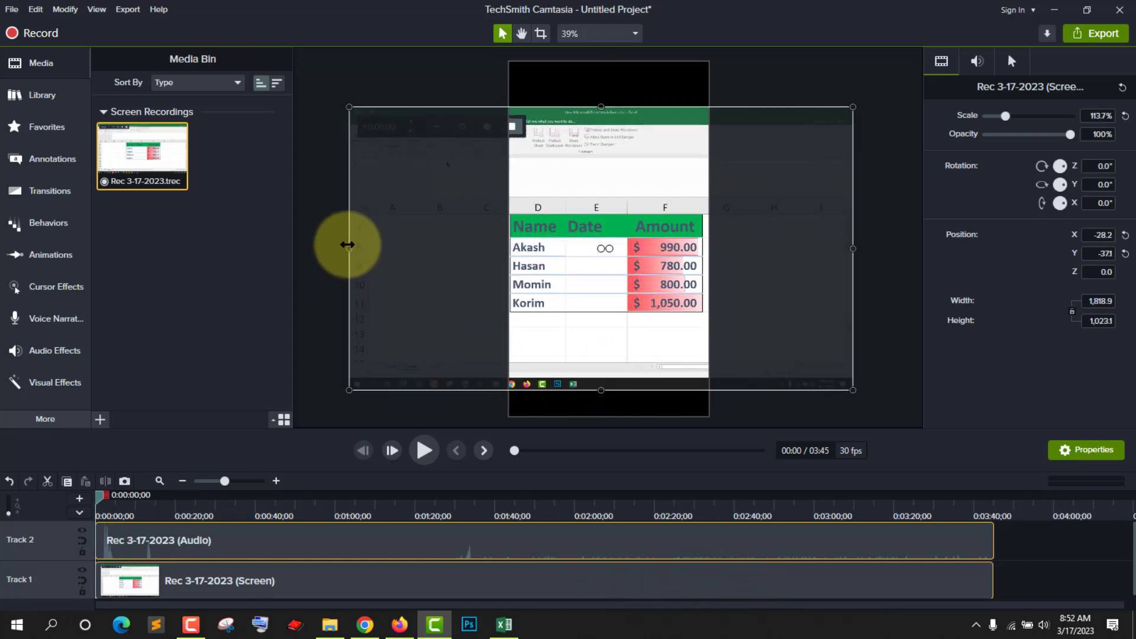
- Shrink the recording to about 81.6% scale and centre it on the canvas
left_click_drag(352, 246, 459, 249)
mouse_move(577, 315)
left_mouse_down()
mouse_move(580, 272)
mouse_move(583, 333)
left_mouse_up()
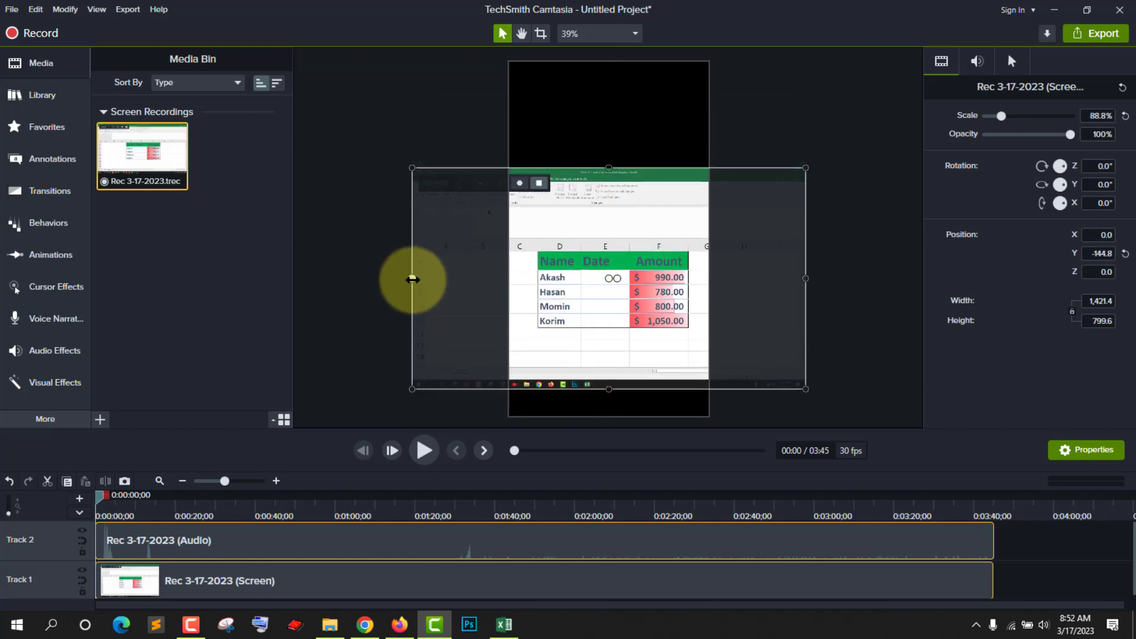
left_click_drag(412, 279, 444, 273)
left_click_drag(645, 303, 630, 269)
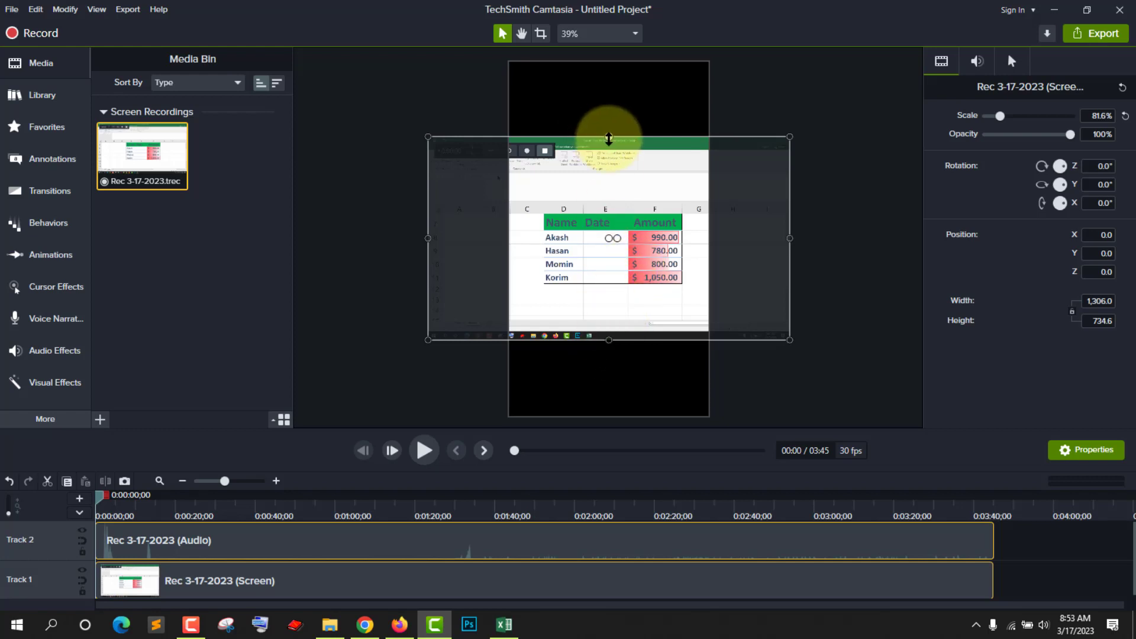
- Try different heights for the recording, ending at about 79.7% scale and positioned at about X 42.5, Y 0
left_click_drag(609, 137, 609, 61)
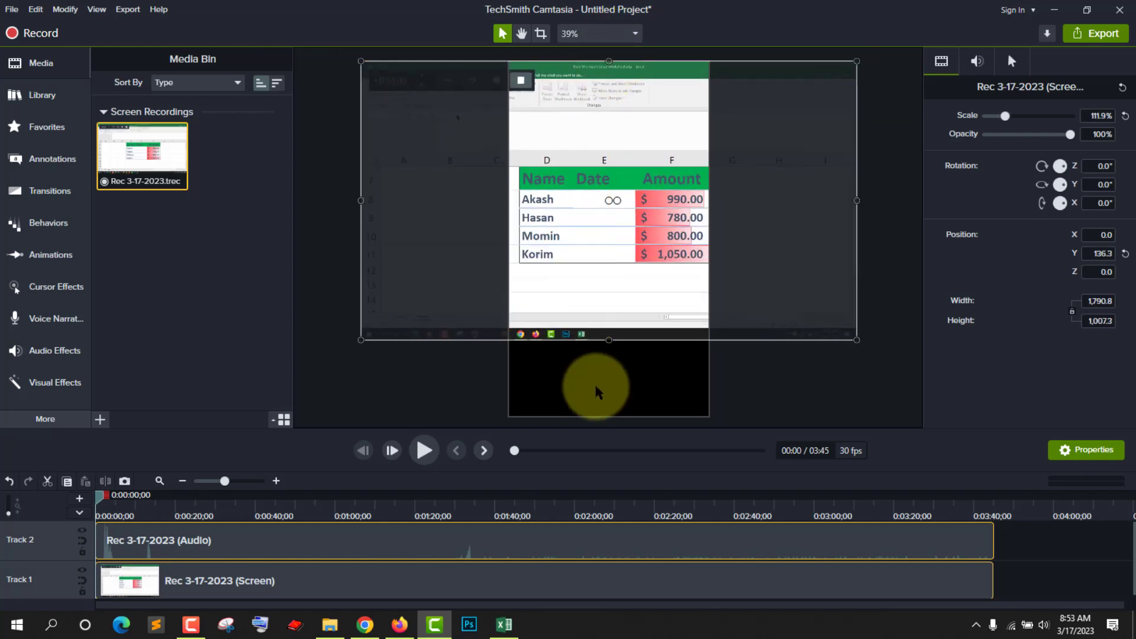
left_click_drag(608, 341, 599, 226)
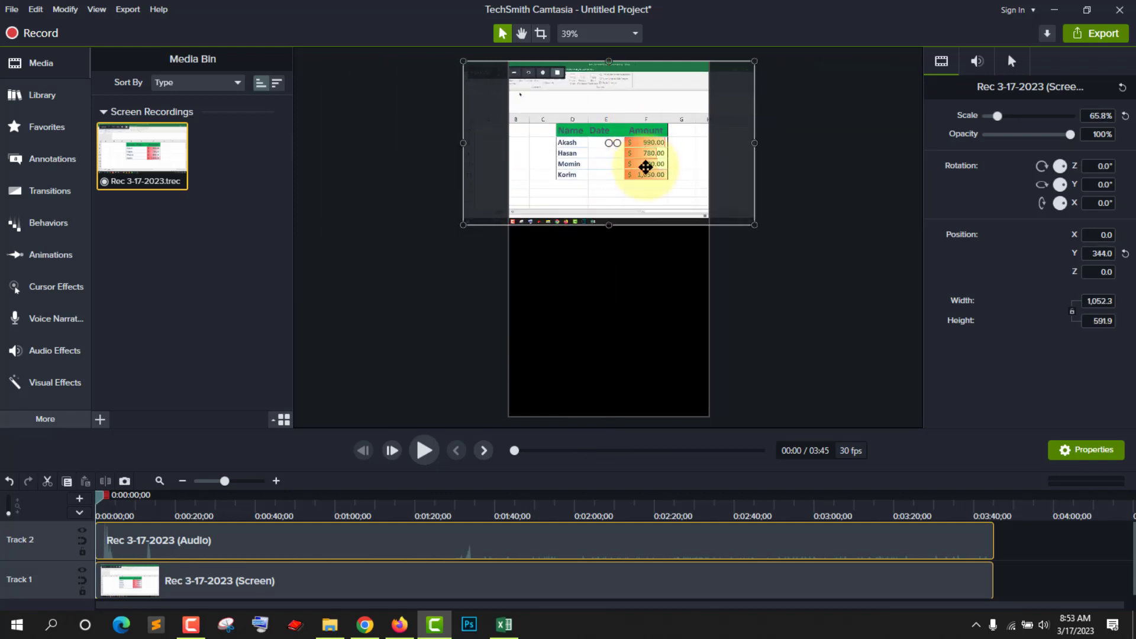
left_click_drag(646, 166, 647, 236)
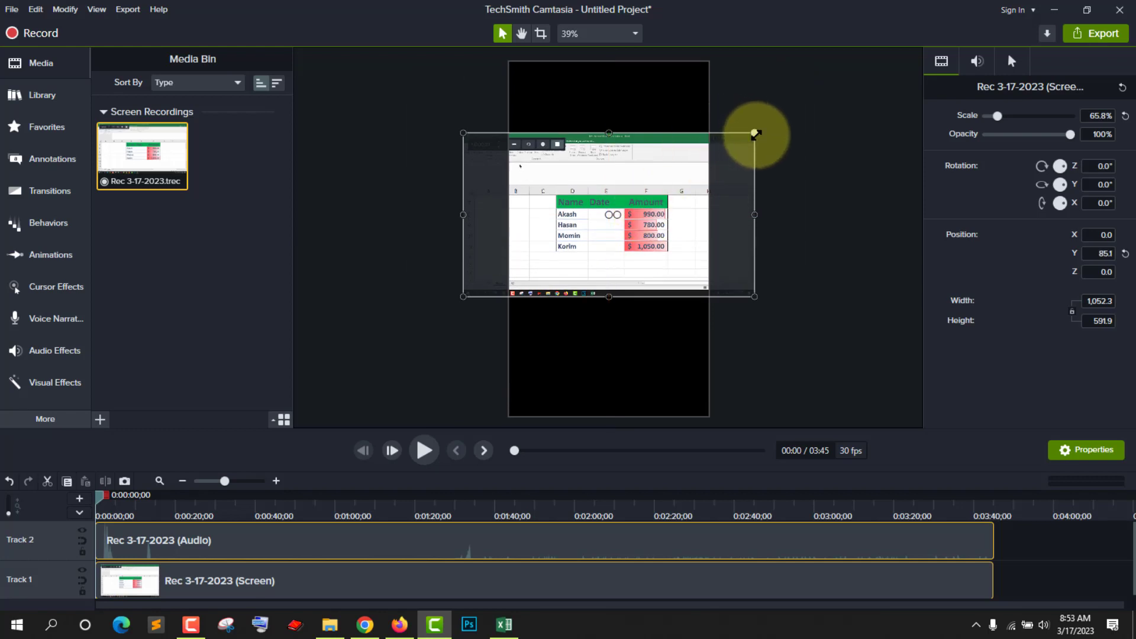
left_click_drag(754, 132, 812, 99)
left_click_drag(612, 251, 600, 291)
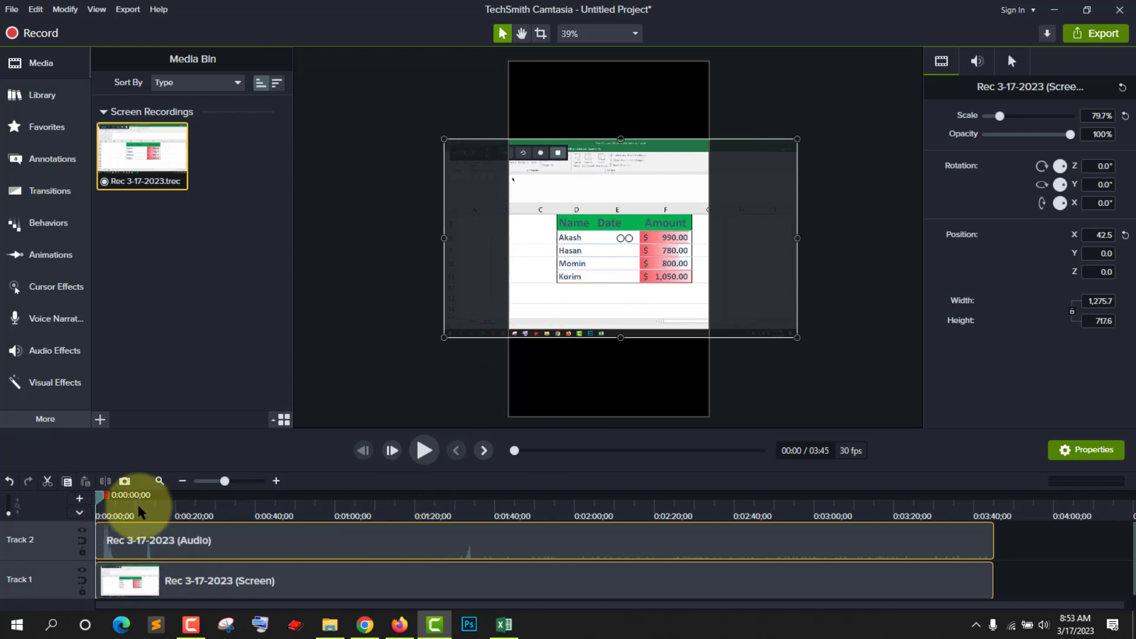
- Preview the recording up to about 13 seconds and shrink it to about 63.1% scale, with its left side against the canvas edge
left_click(422, 451)
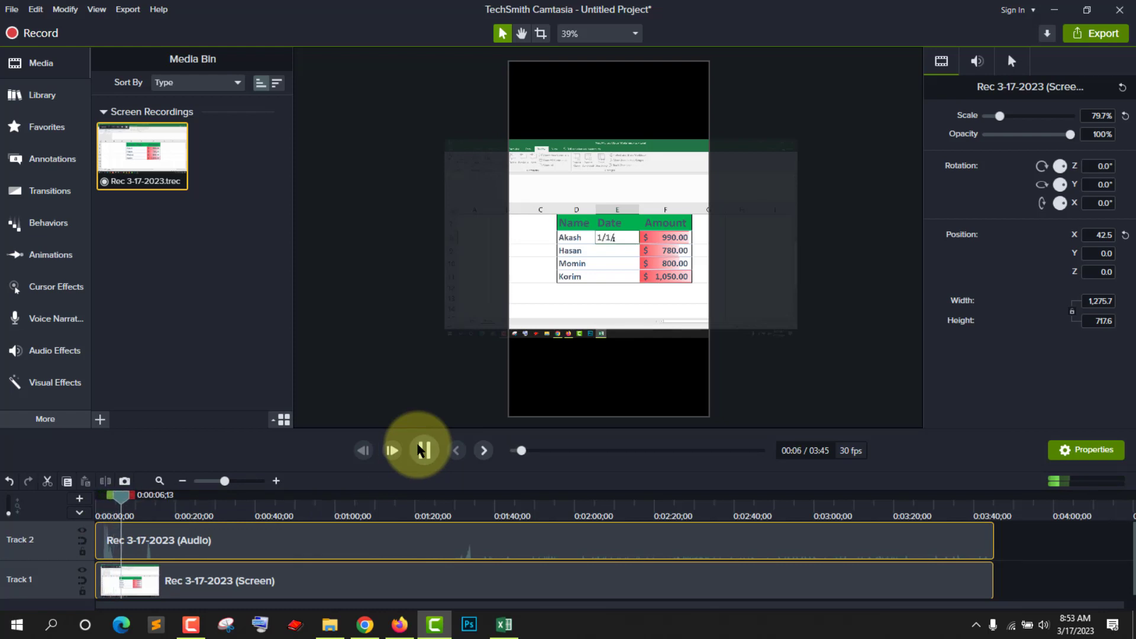
left_click(421, 451)
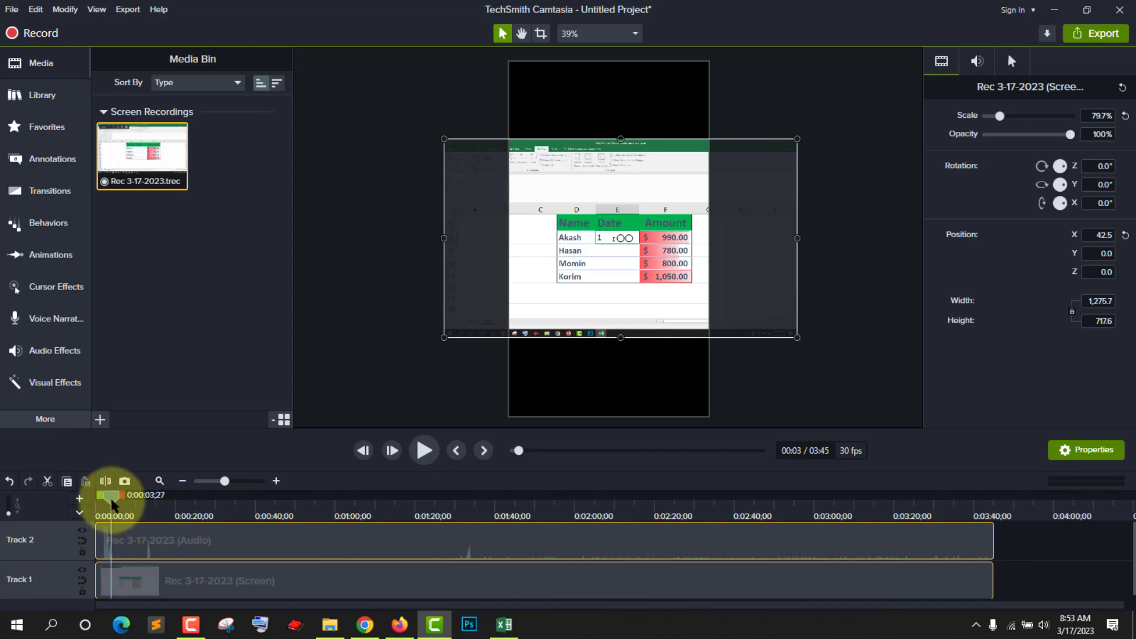
left_click_drag(113, 506, 144, 503)
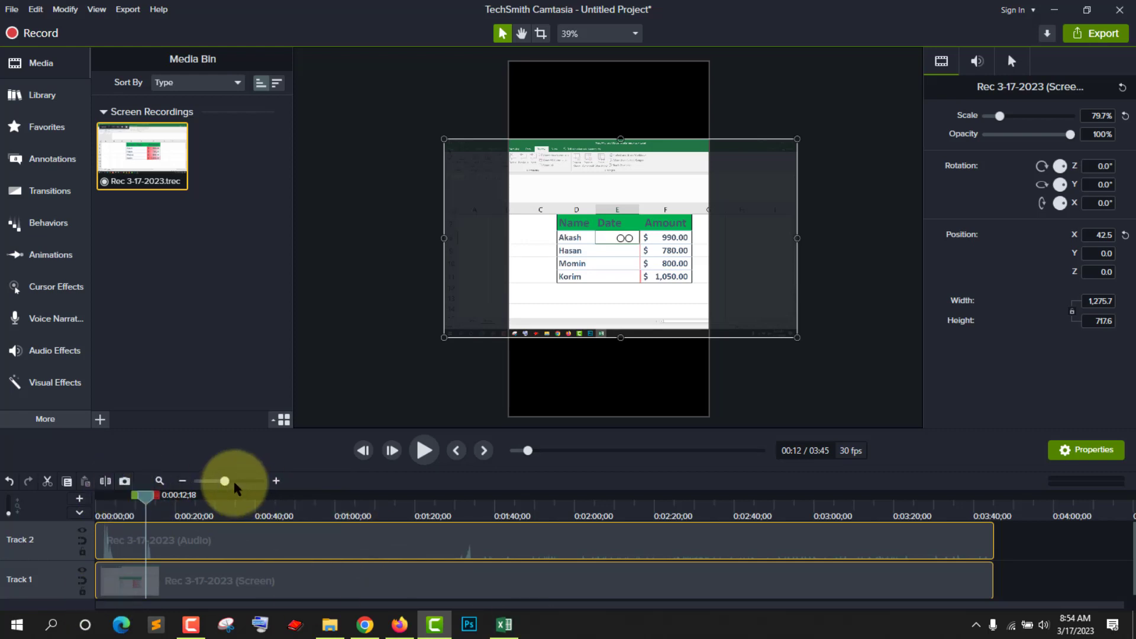
left_click_drag(225, 481, 244, 483)
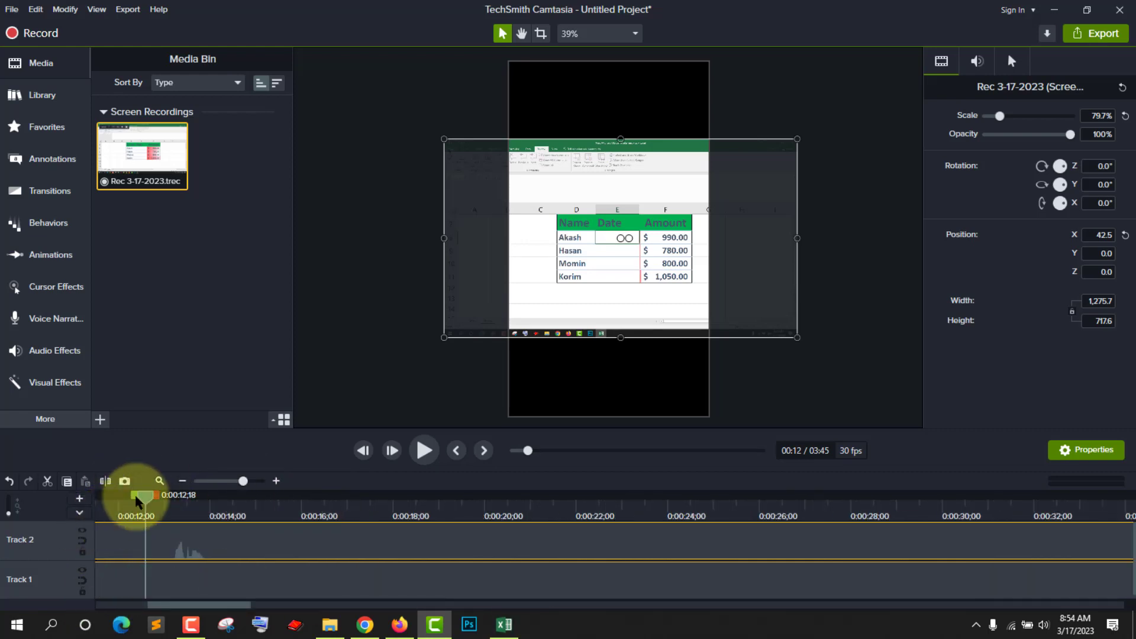
left_click_drag(146, 501, 183, 510)
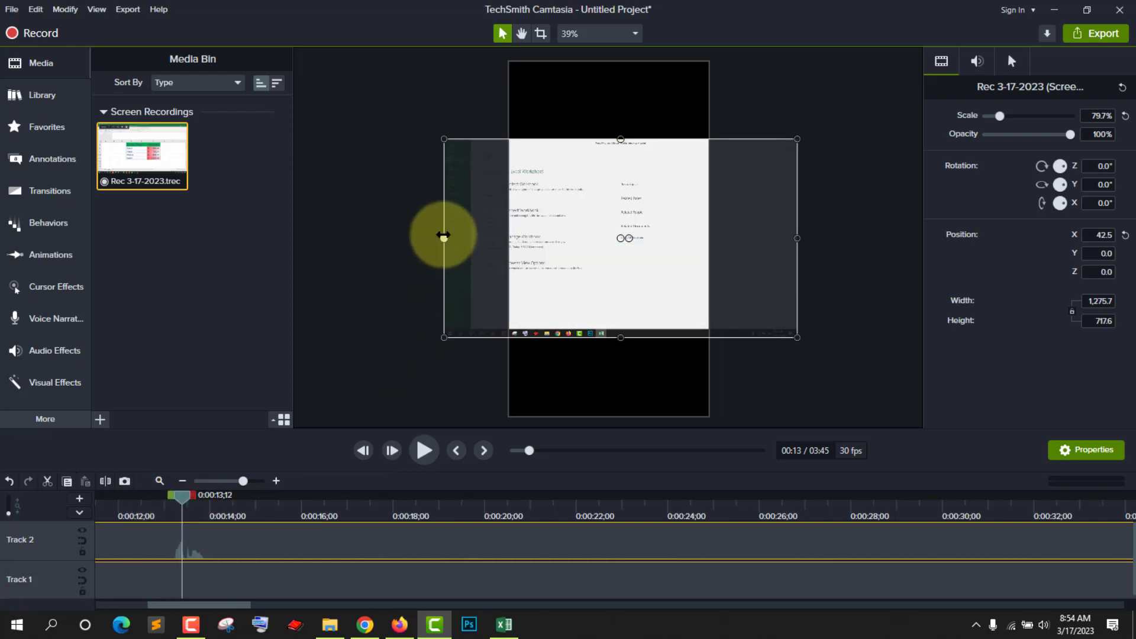
left_click_drag(444, 238, 509, 238)
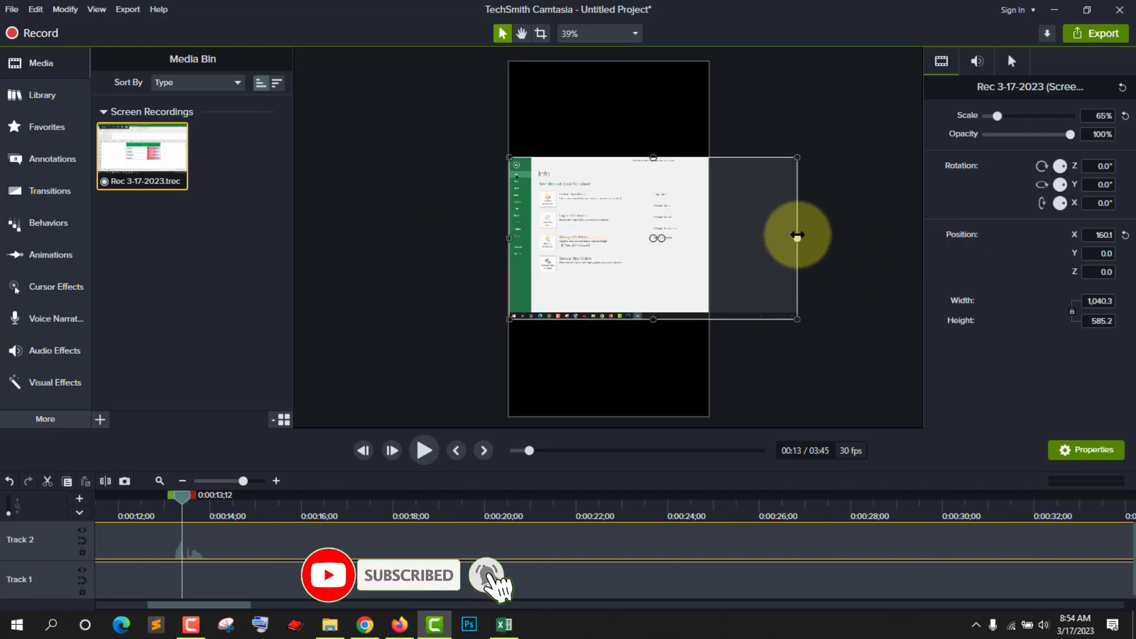
mouse_move(797, 238)
left_mouse_down()
mouse_move(777, 239)
mouse_move(790, 238)
left_mouse_up()
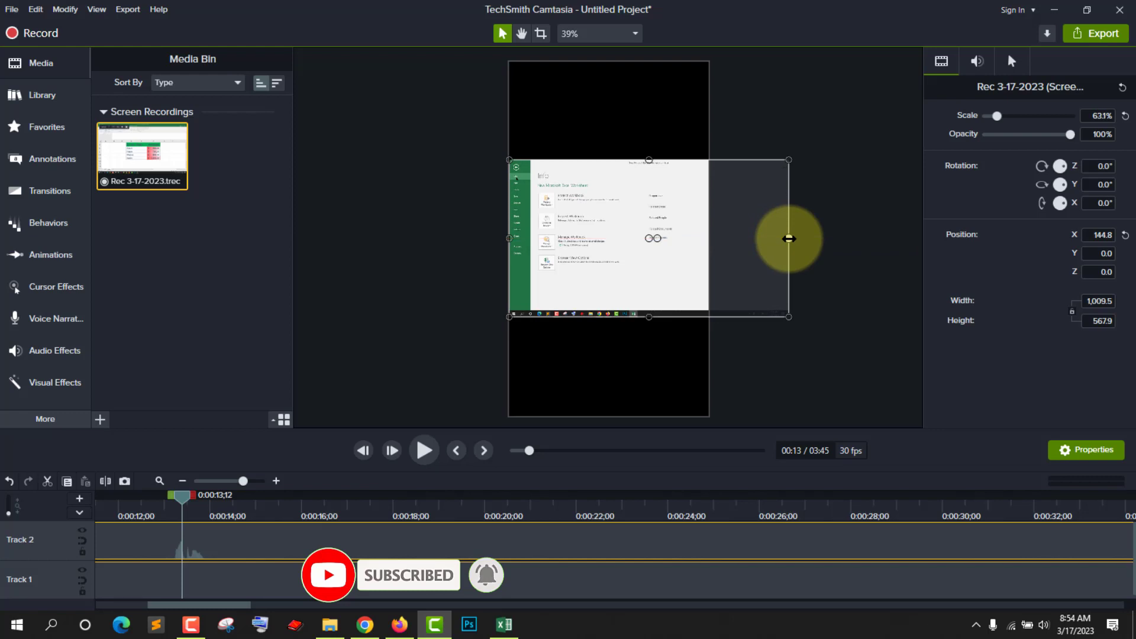
- Preview the recording from 0:00:02;10 and split the audio and screen clips at that time
left_click_drag(181, 500, 203, 545)
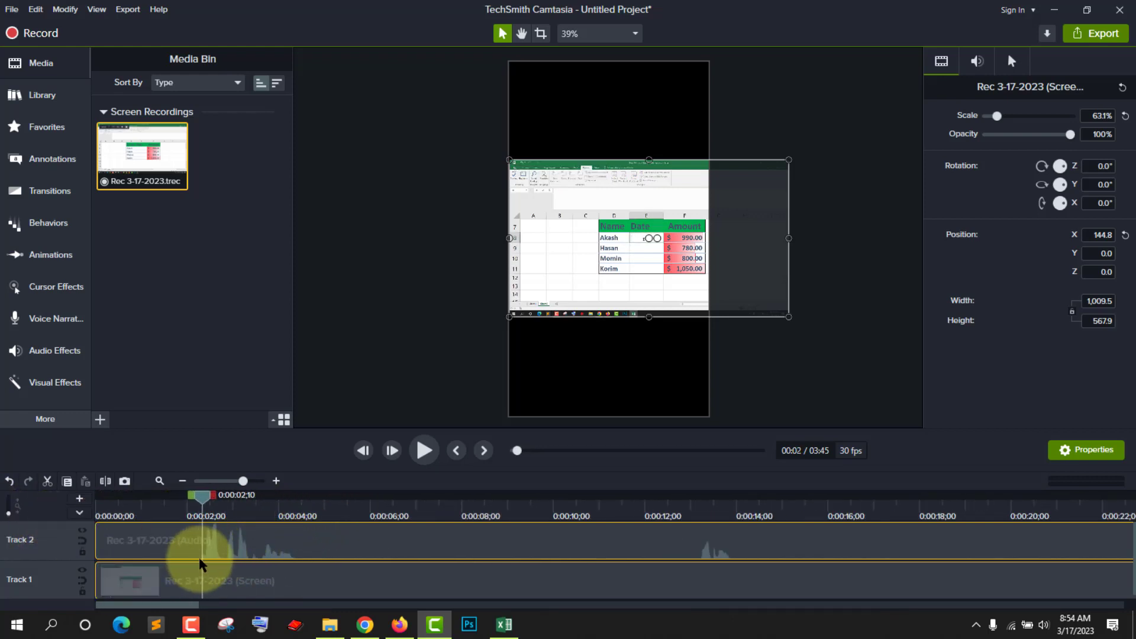
left_click(422, 451)
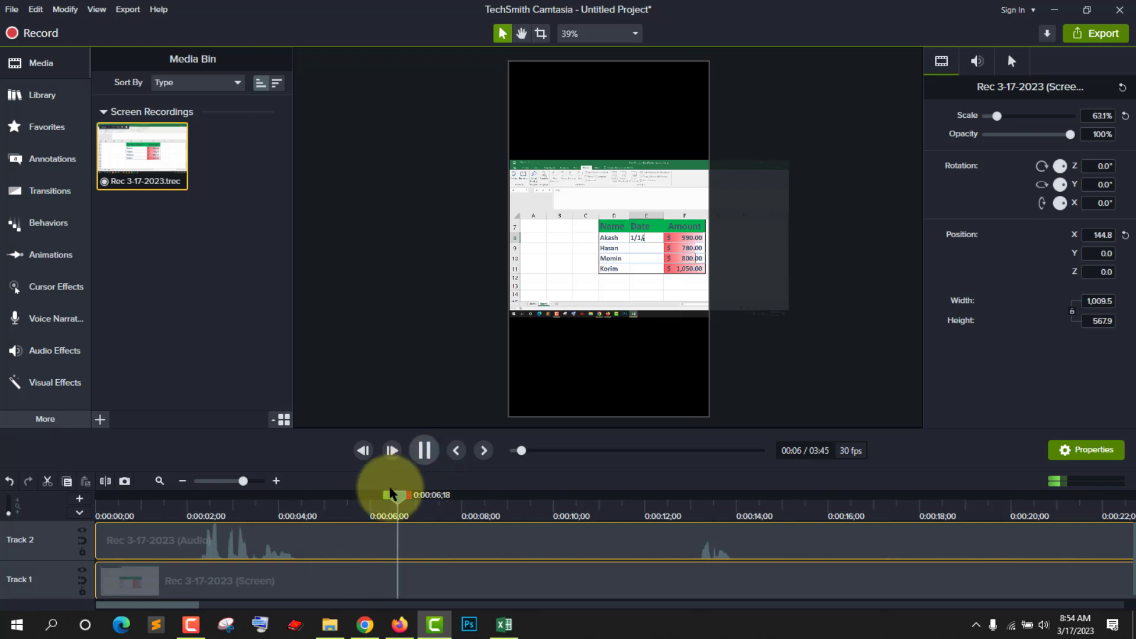
left_click_drag(402, 496, 202, 524)
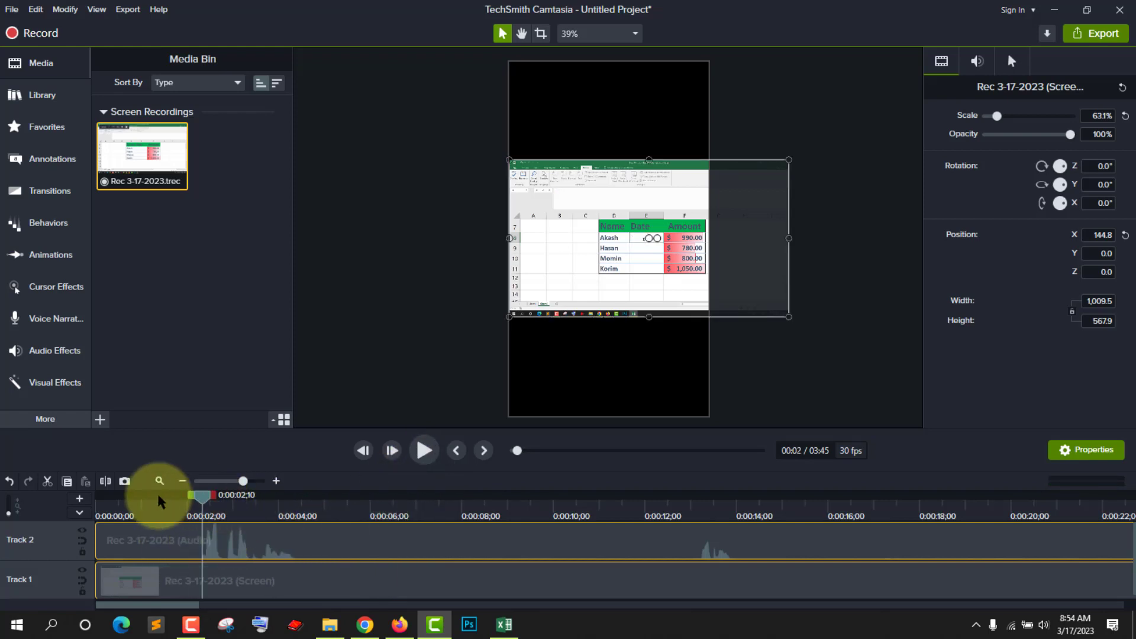
left_click(106, 480)
- Delete the audio and screen segments before the split at 0:00:02;10 from Track 2 and Track 1
left_click(148, 544)
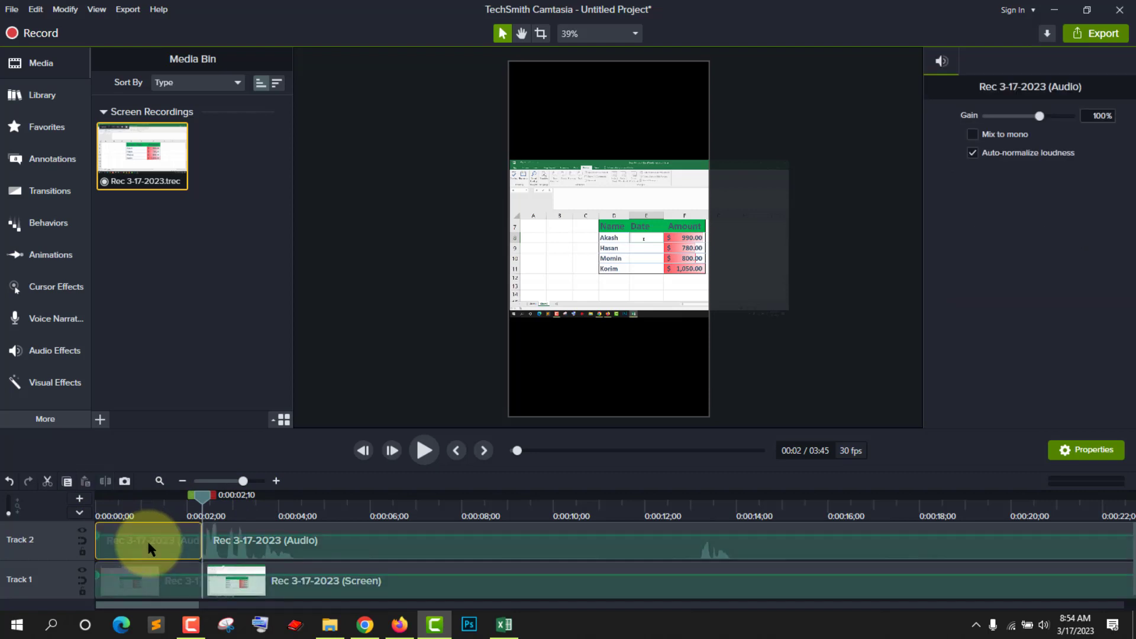
key("Delete")
left_click(154, 574)
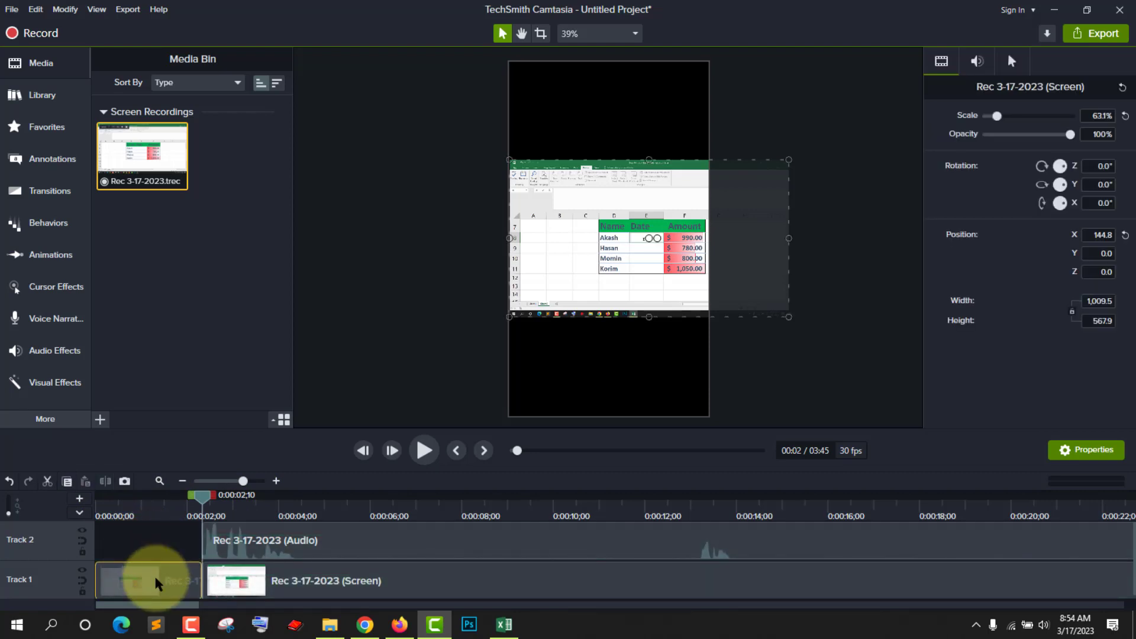
key("Delete")
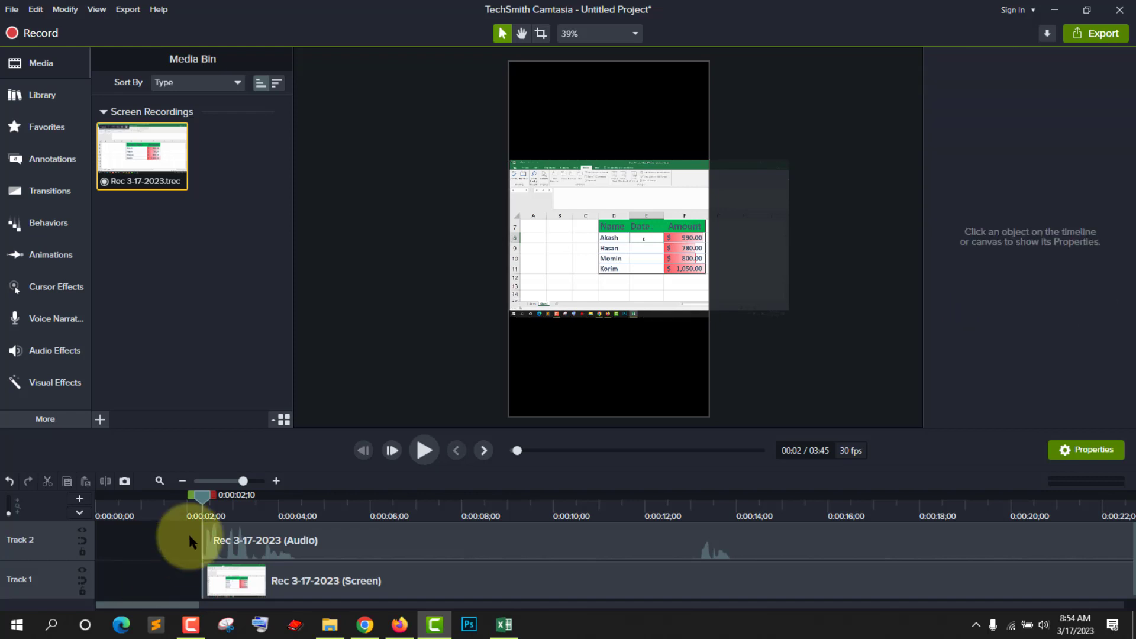
- Move the remaining audio and screen clips together to the start of the timeline, closing the gap
left_click_drag(187, 536, 261, 586)
left_click(492, 589)
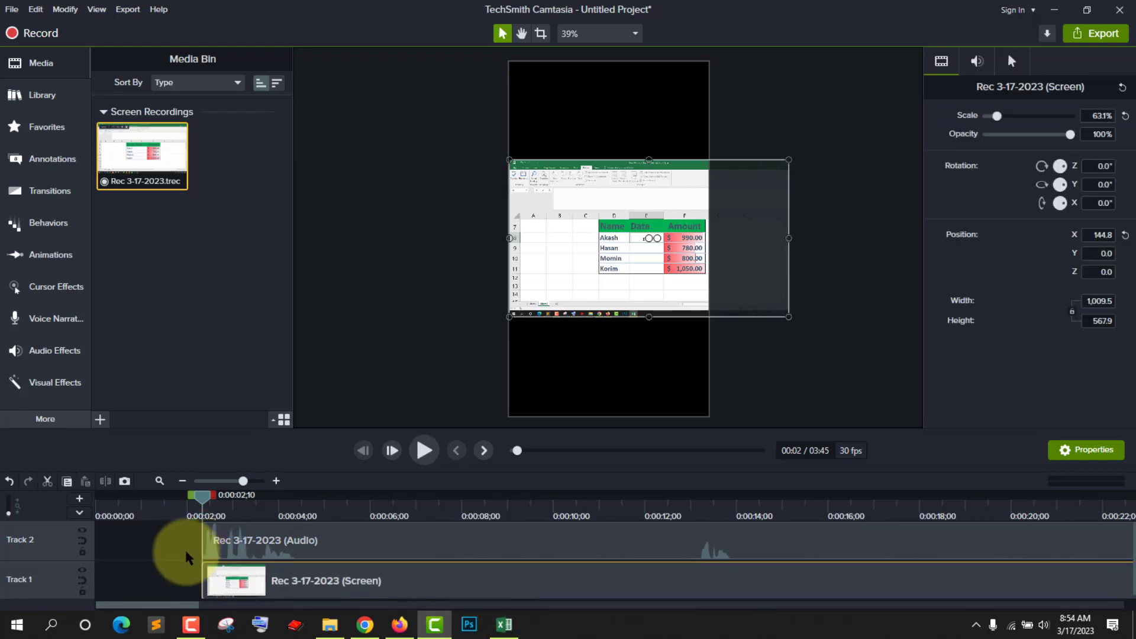
left_click_drag(157, 543, 192, 602)
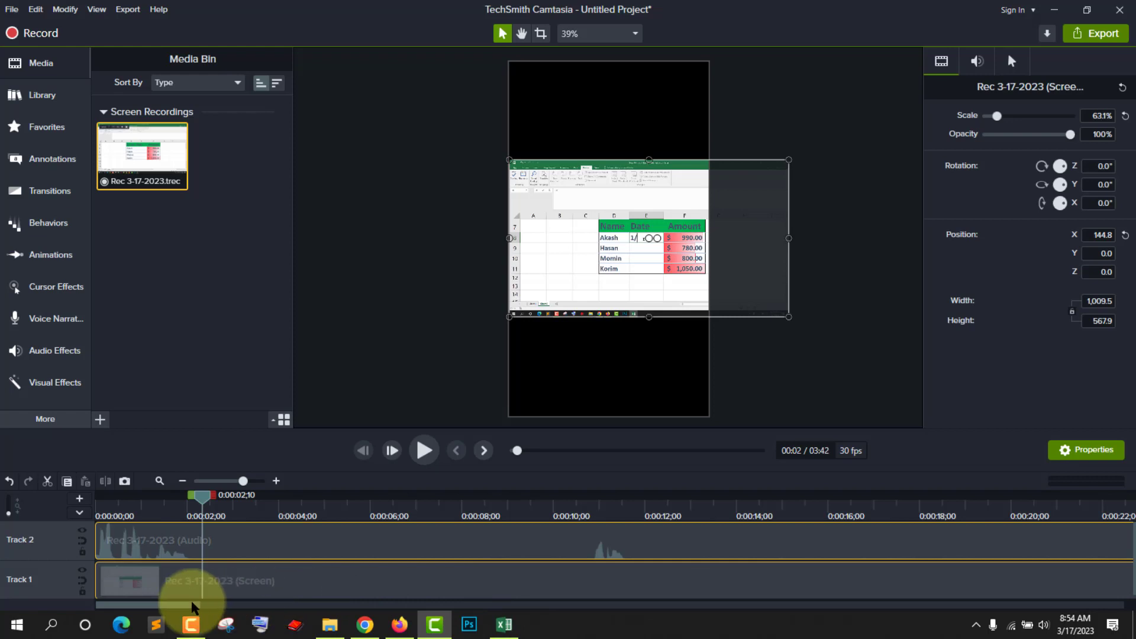
- Set up a local file export with custom production settings, keeping the default format and Smart Player options, up to the output file settings
left_click(1097, 35)
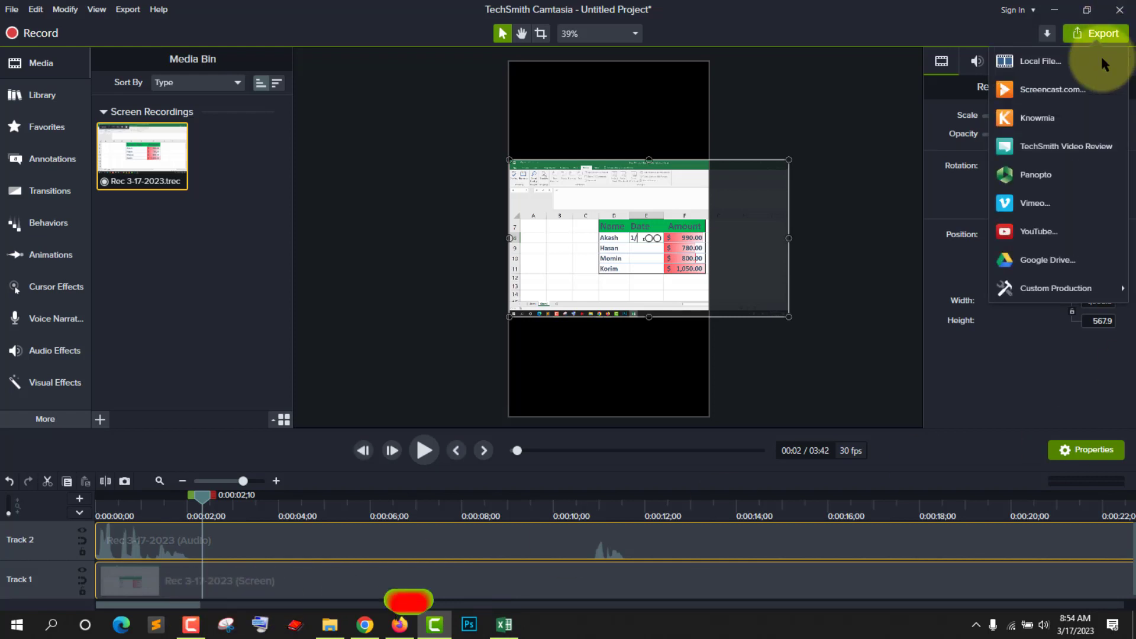
left_click(1044, 60)
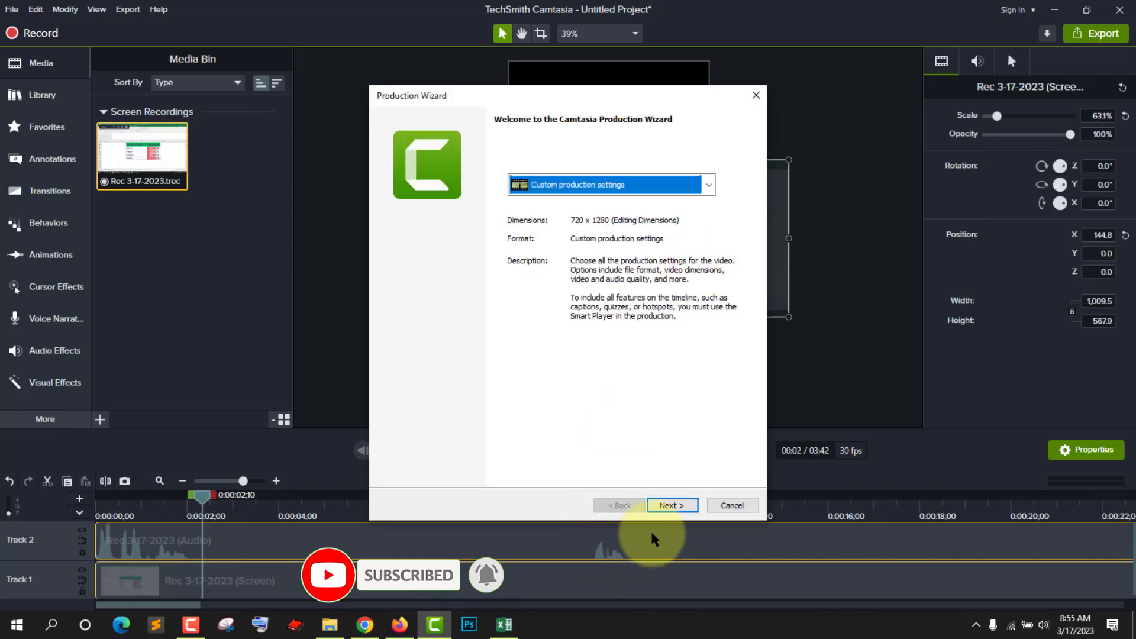
left_click(675, 507)
left_click(672, 506)
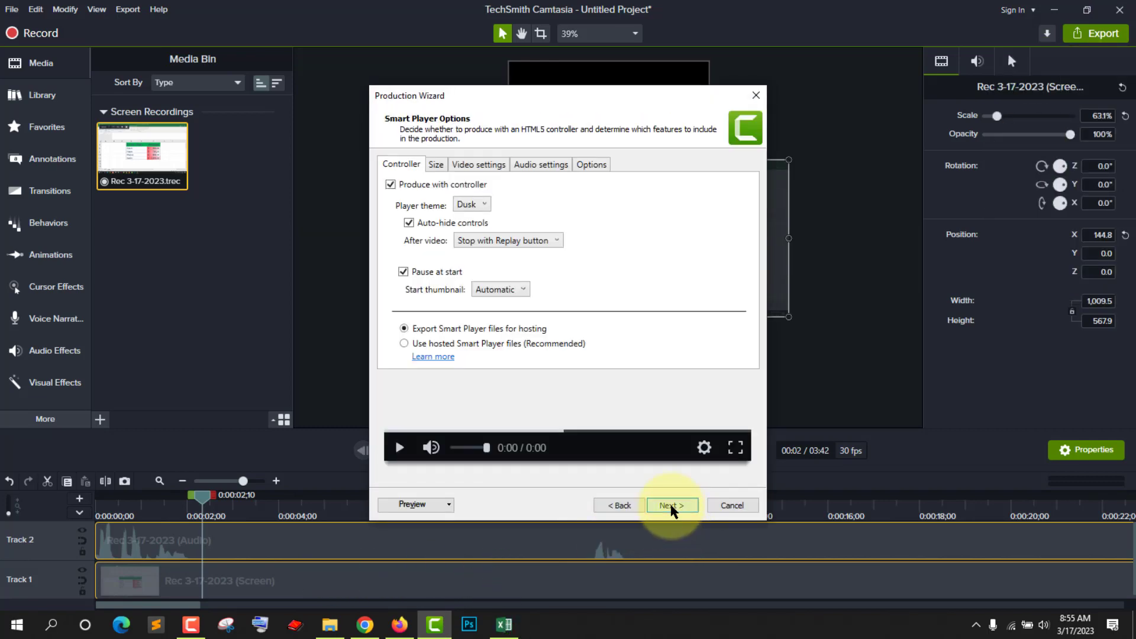
left_click(673, 508)
left_click(675, 506)
left_click(679, 507)
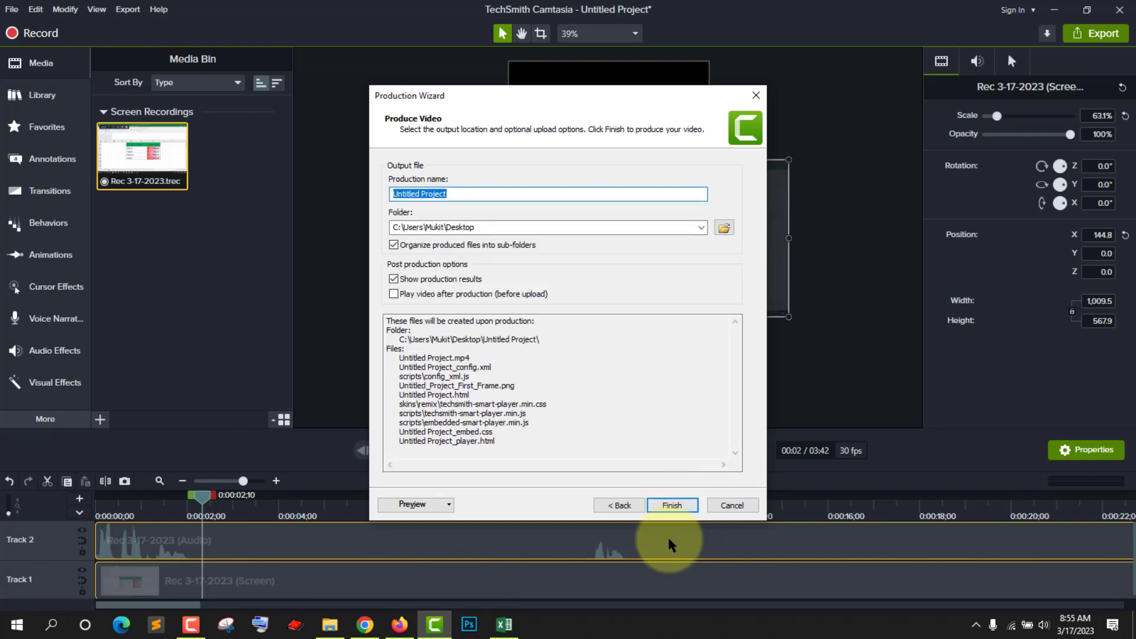